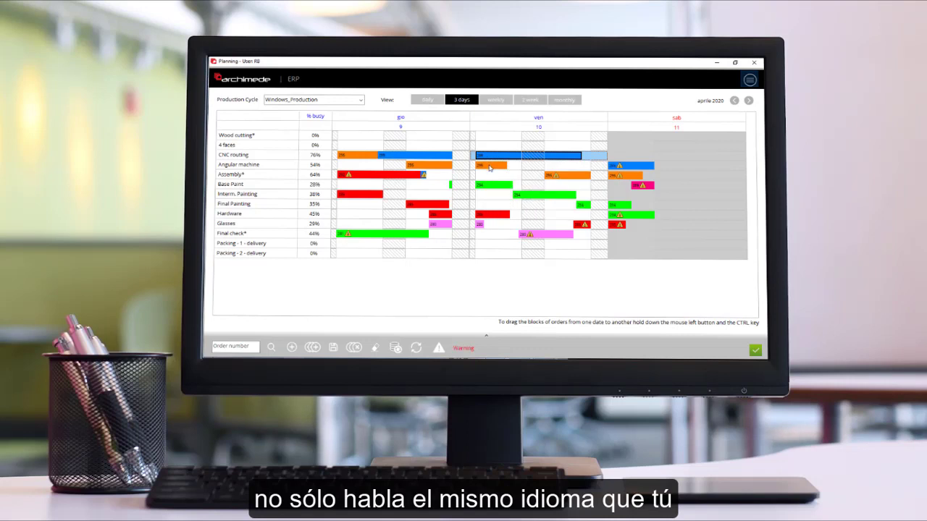
- Select the Assembly block on day 9 in the 3-day planning view and go back to earlier dates
click(405, 178)
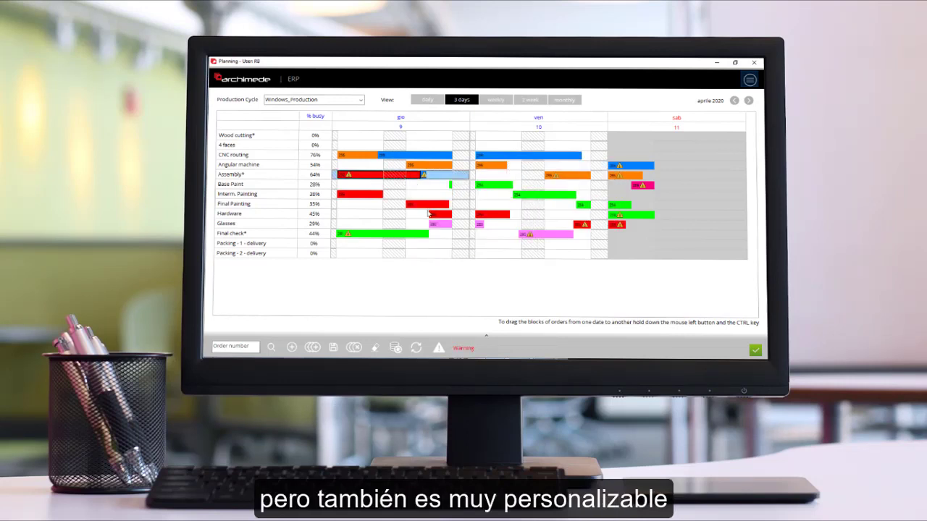
click(734, 101)
click(734, 100)
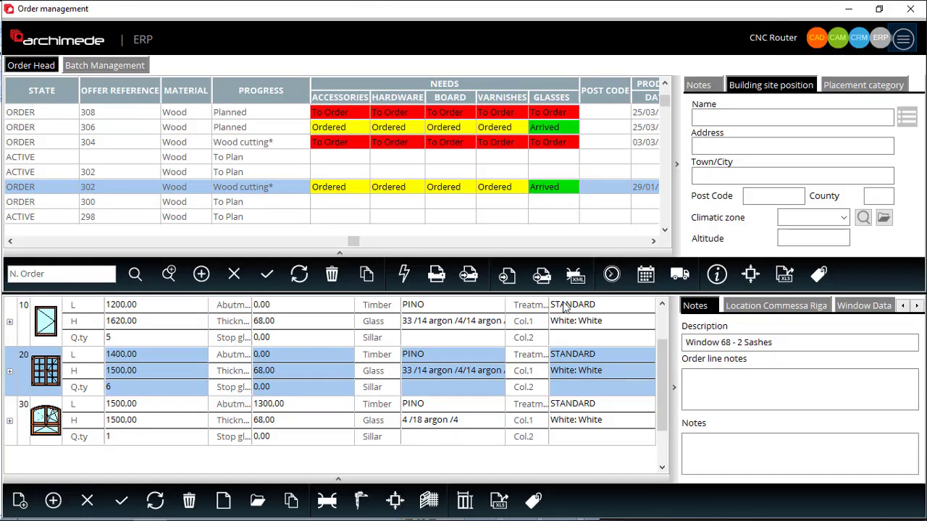
- Open the planning configuration and review its general settings and the work shifts register
click(904, 44)
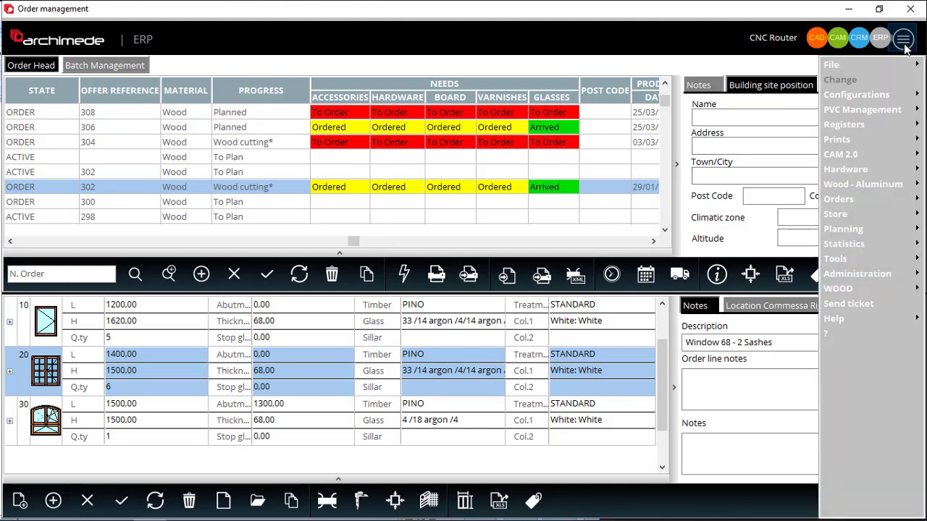
mouse_move(845, 230)
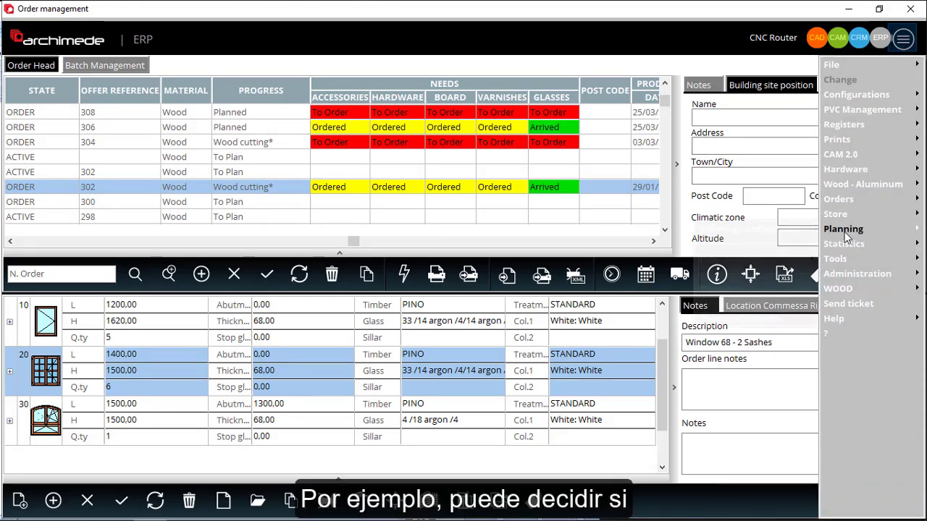
click(767, 232)
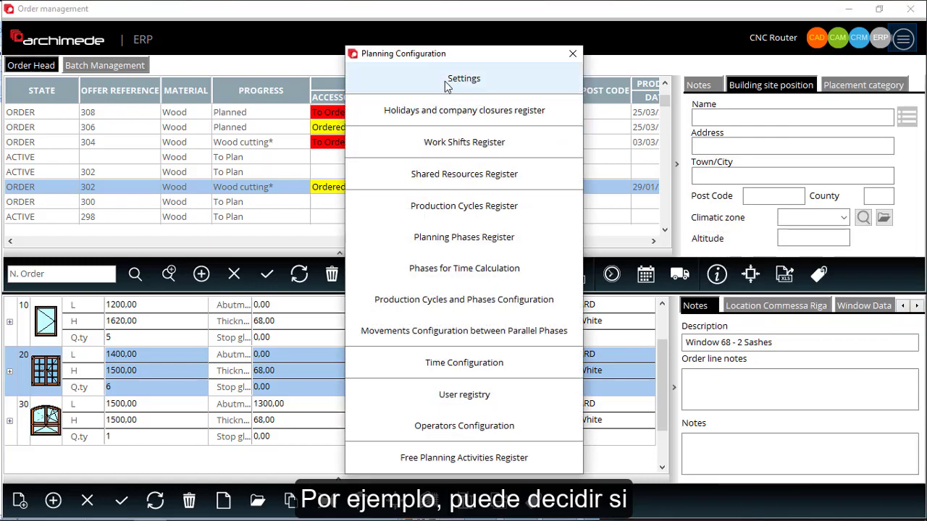
click(447, 84)
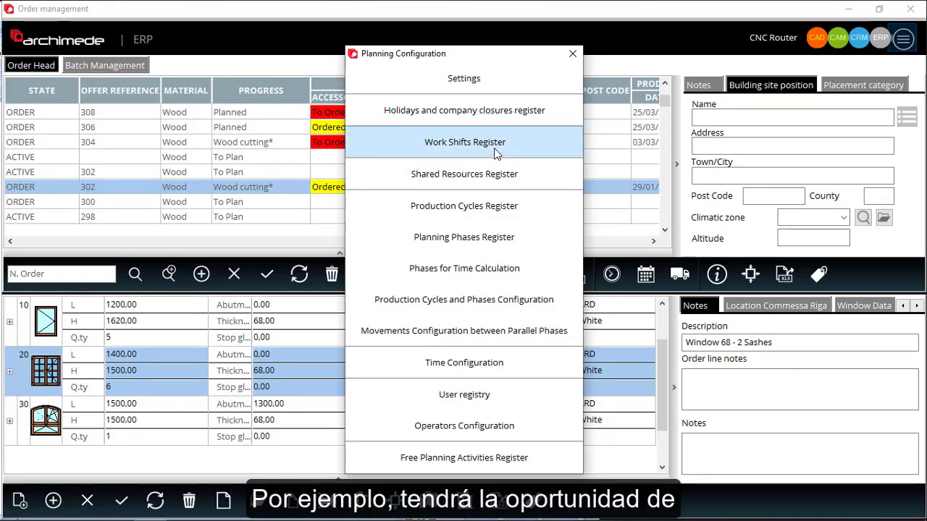
click(471, 148)
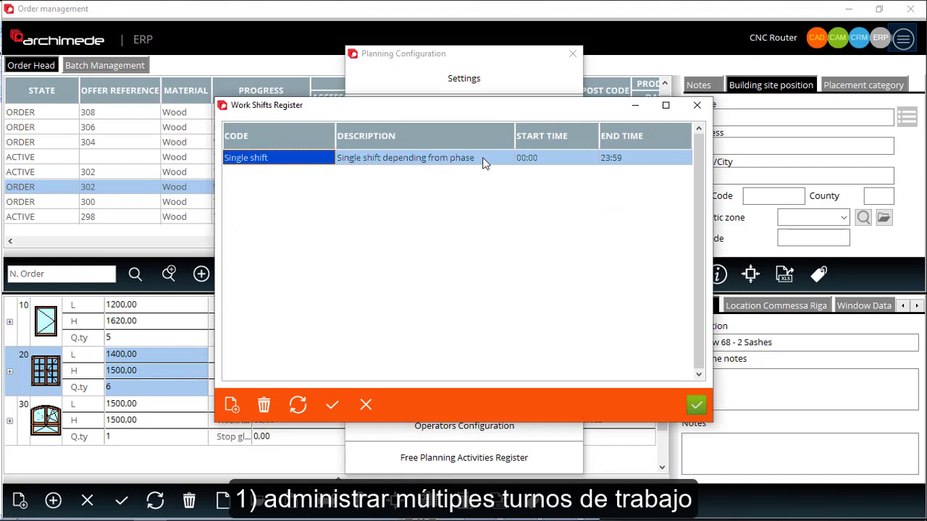
key(Escape)
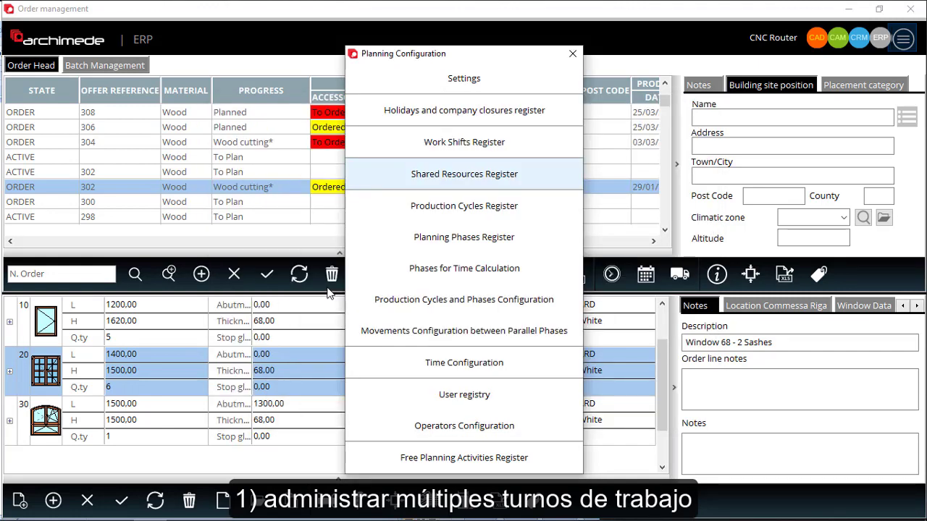
- Open the CNC routing phase in the planning phases register and review Monday's working hours with the work shift number options
click(476, 239)
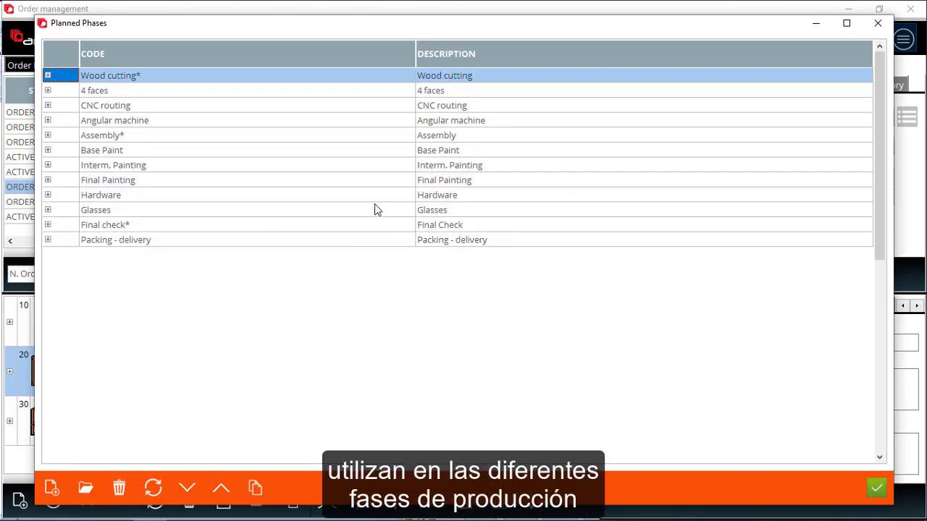
double_click(237, 108)
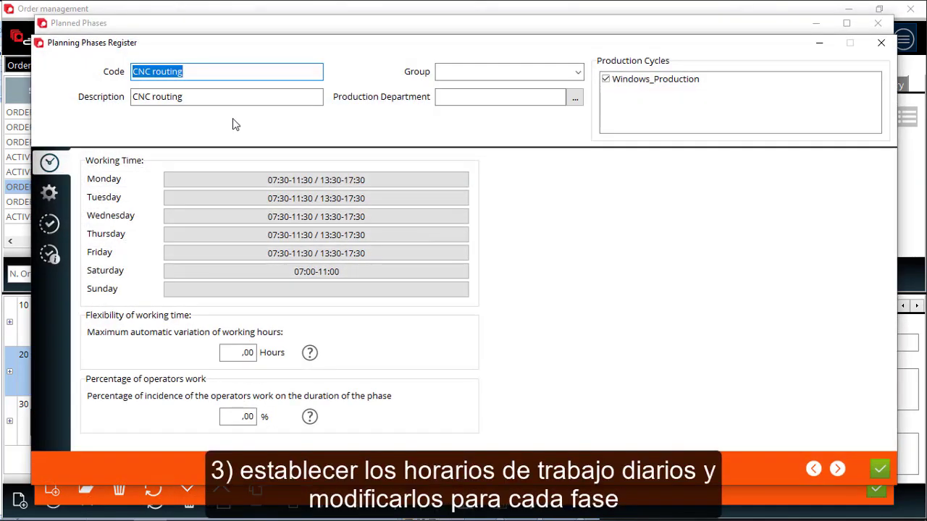
double_click(316, 185)
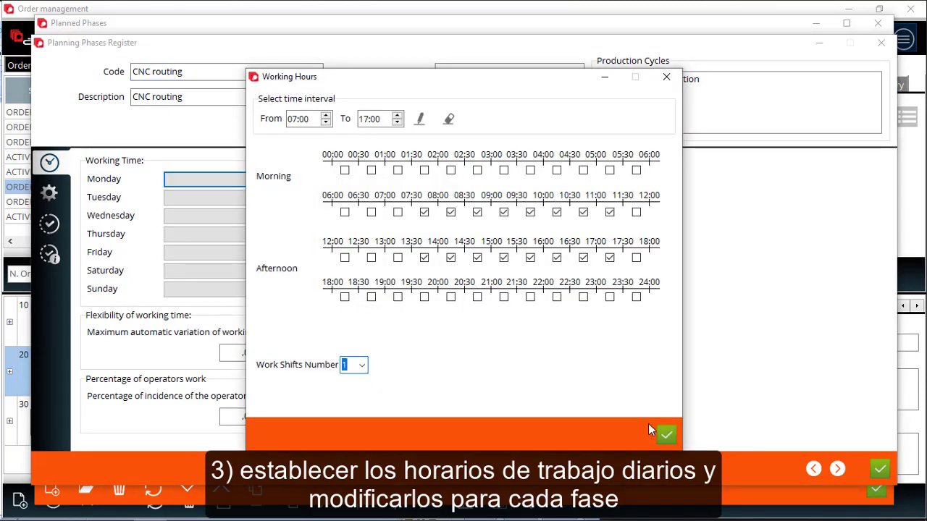
click(354, 364)
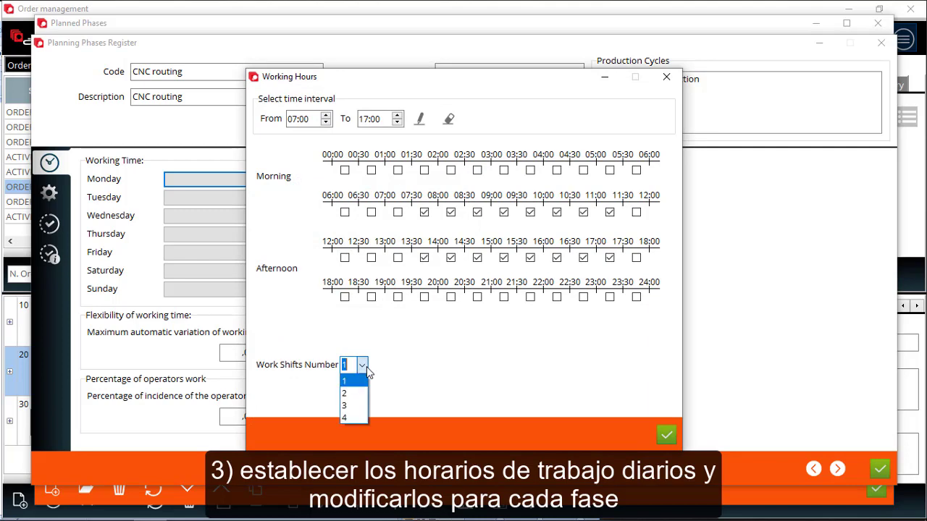
- Review the CNC routing phase's progress calculation methods and open the Machining SASH time entry for CNC Machining
click(49, 225)
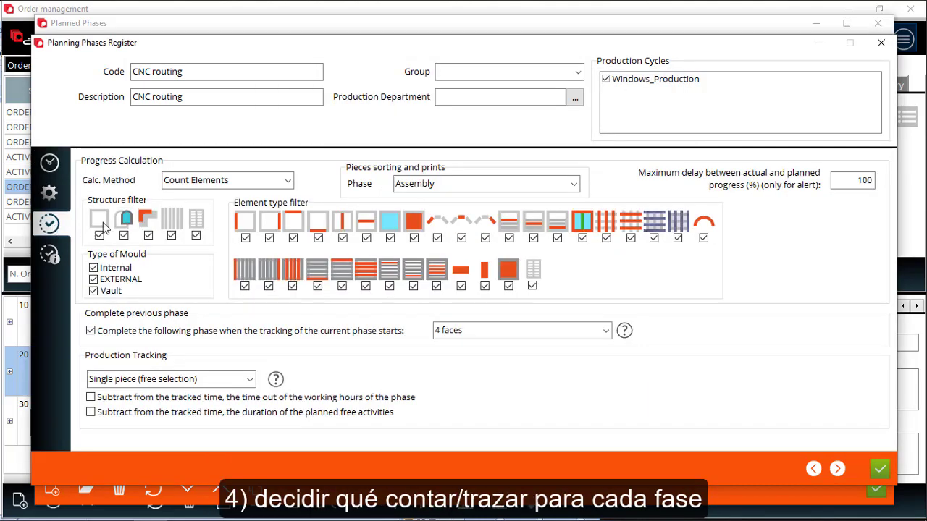
click(288, 183)
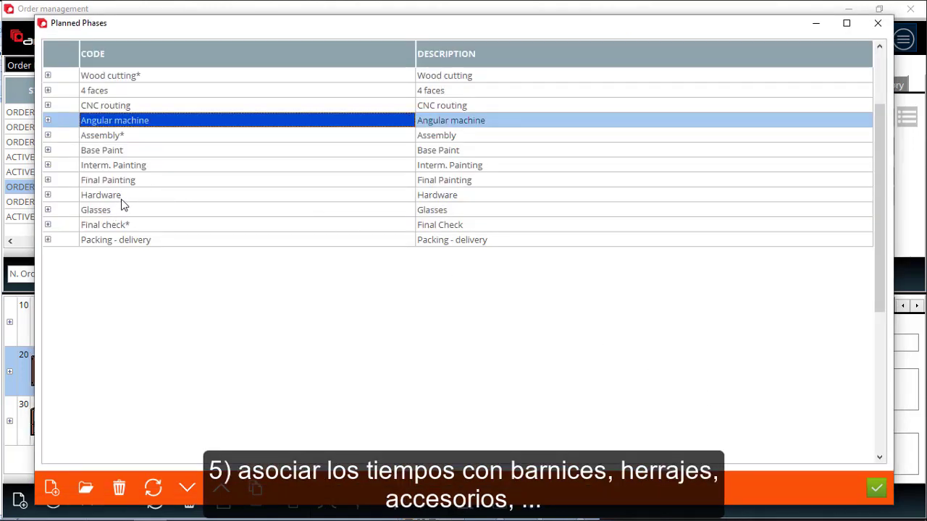
click(121, 196)
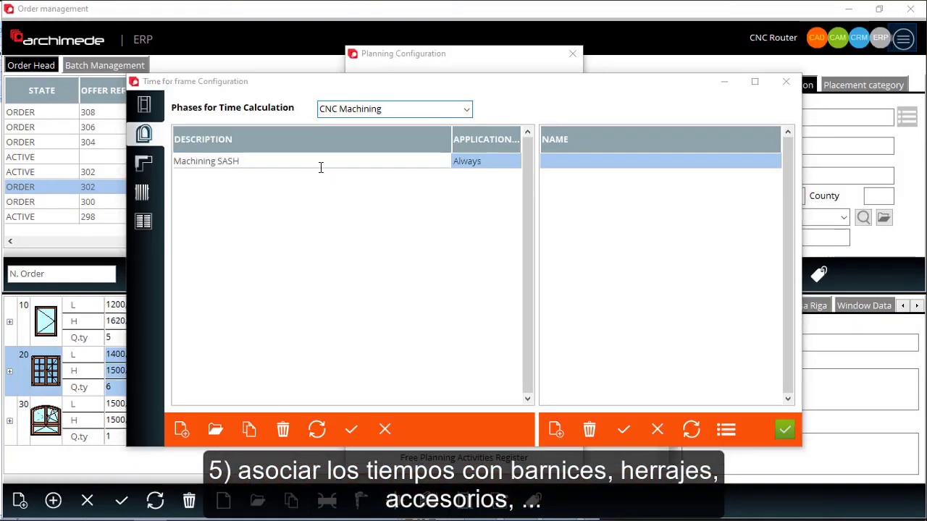
double_click(320, 162)
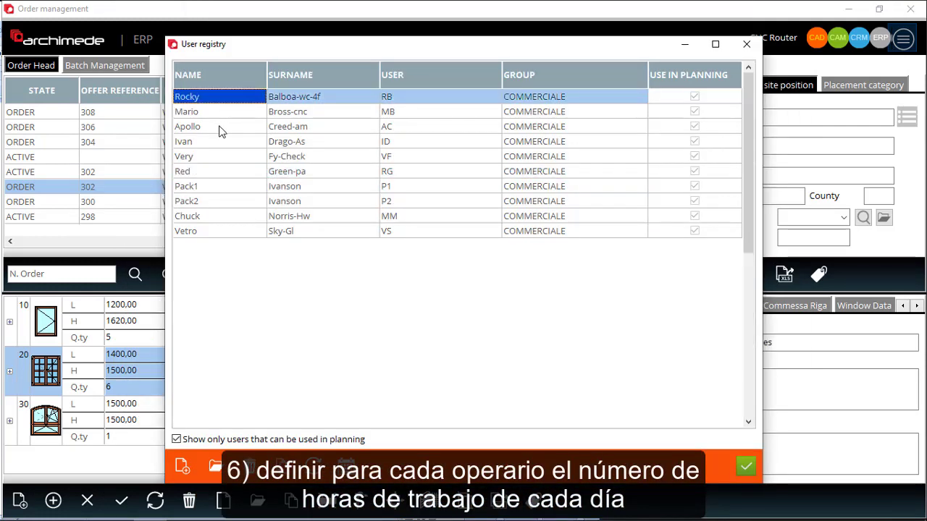
- Open the third operator's record in the user registry and browse several months in the calendar of working hours
double_click(220, 131)
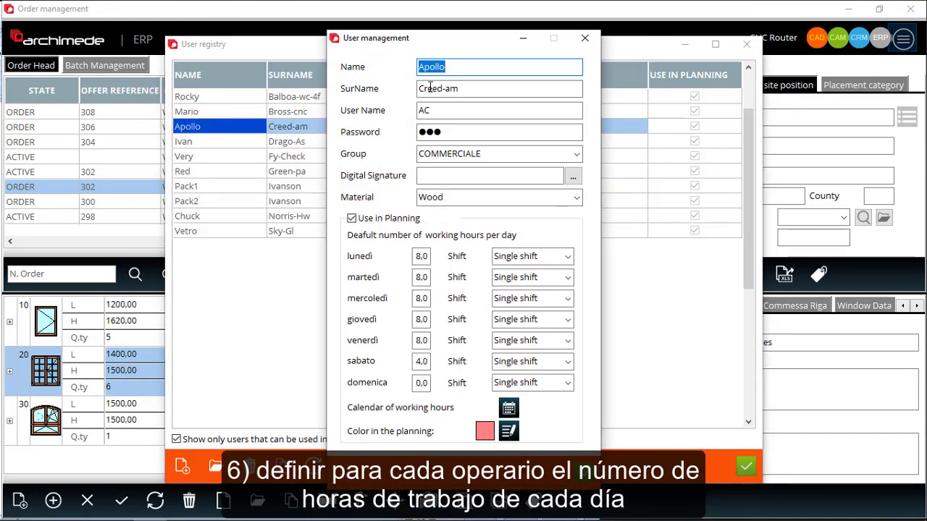
click(465, 87)
click(467, 111)
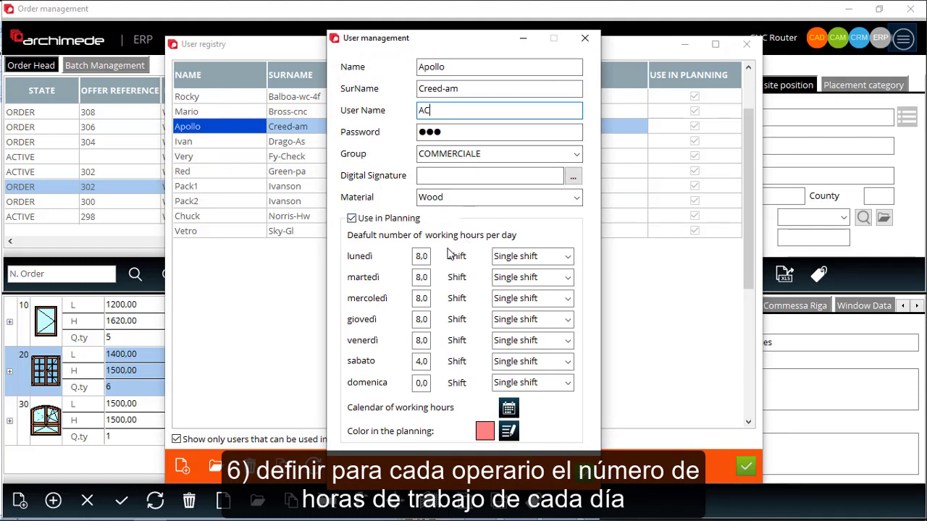
click(509, 410)
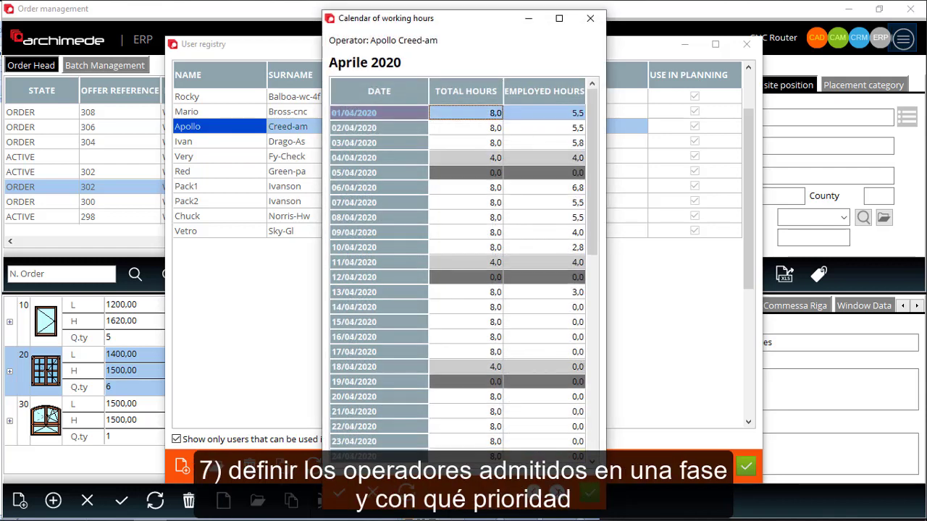
click(556, 492)
click(556, 492)
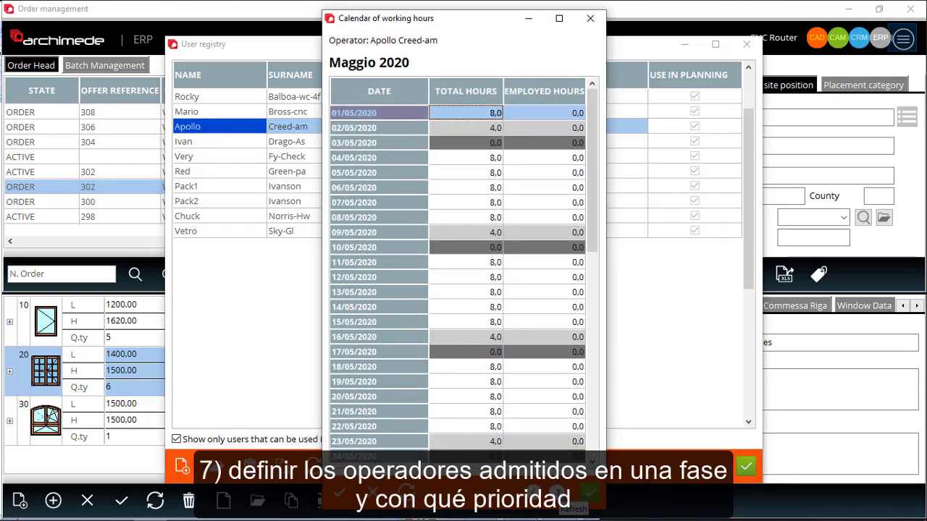
click(556, 493)
click(588, 495)
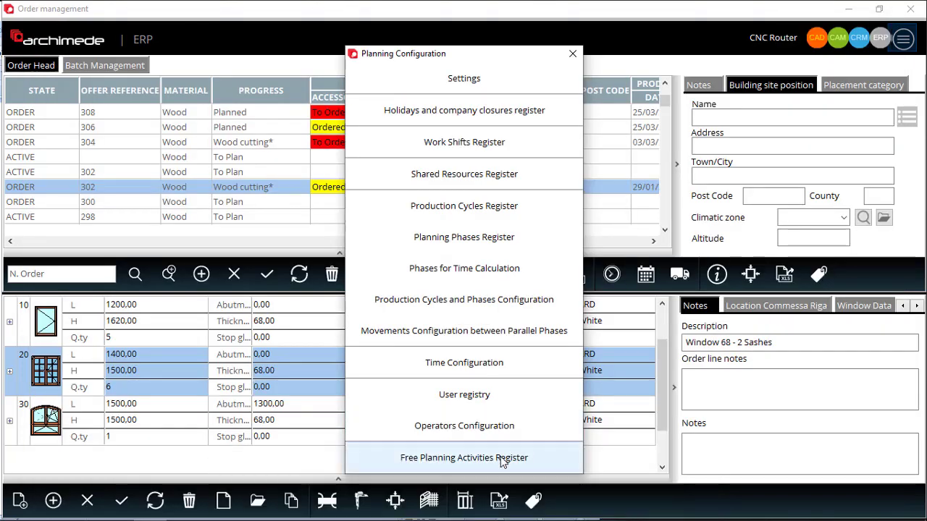
- Review the CAMBIO COLTELLINI and PULIZIA MACCHINA activities in the free planning activities register
click(500, 459)
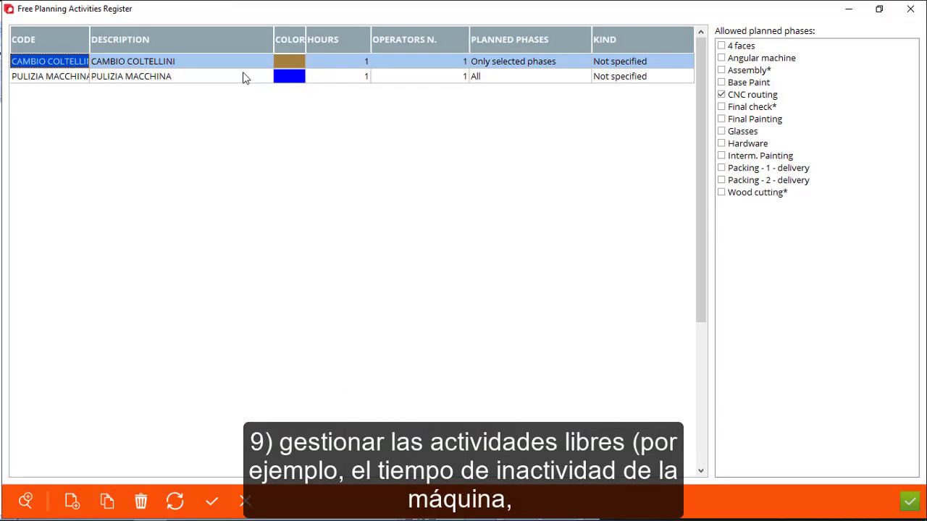
click(239, 62)
double_click(240, 61)
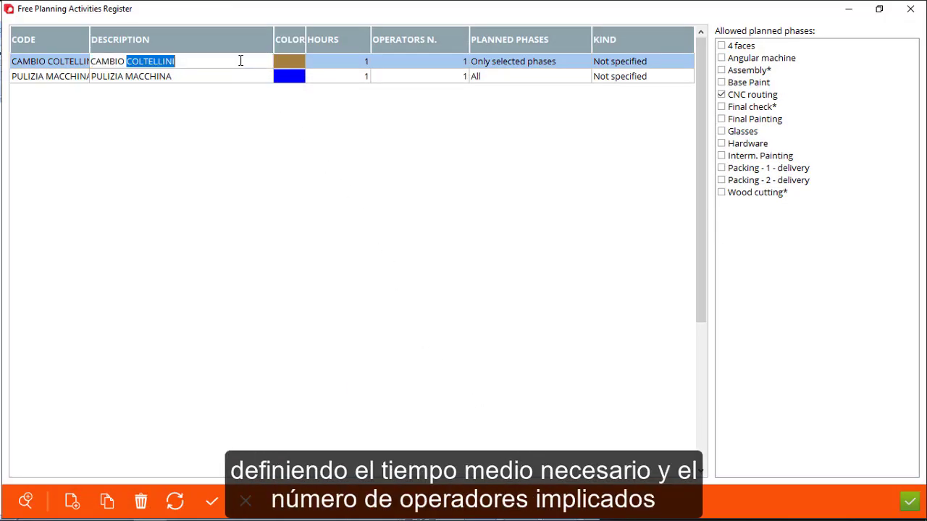
click(233, 78)
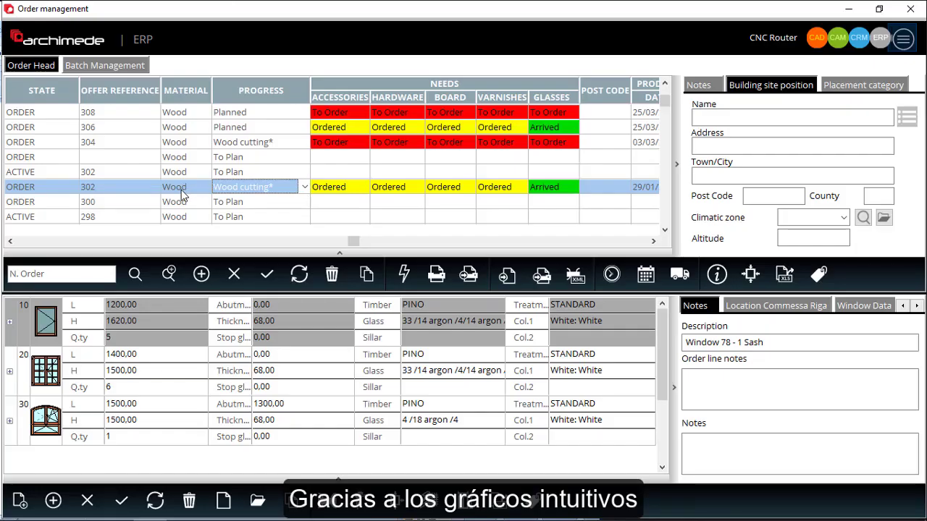
- Set a bright pink planning colour for the To Plan order just below the selected Wood cutting order, and run and show its planning simulation
click(184, 201)
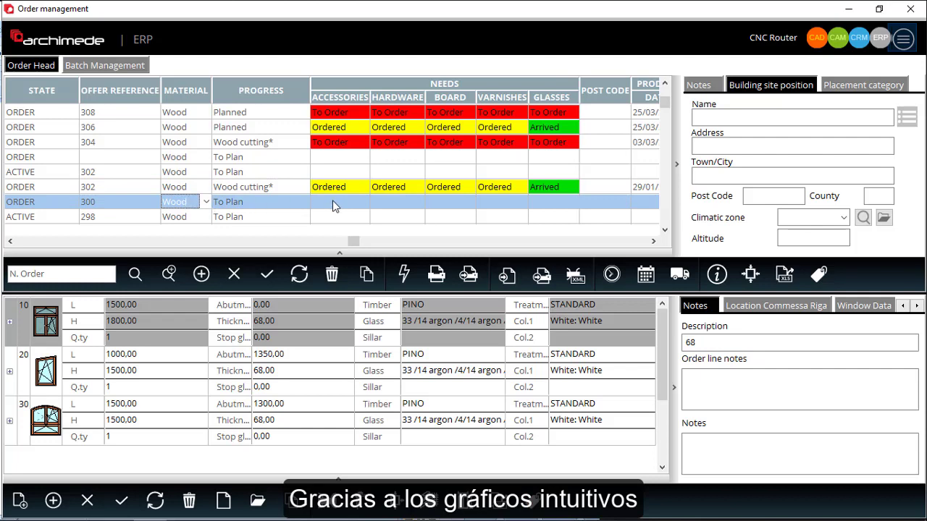
click(645, 274)
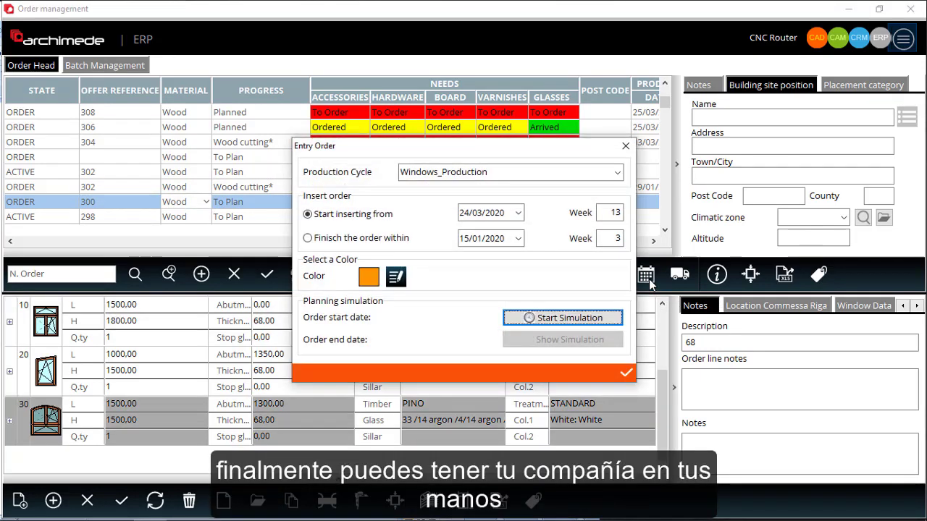
click(369, 278)
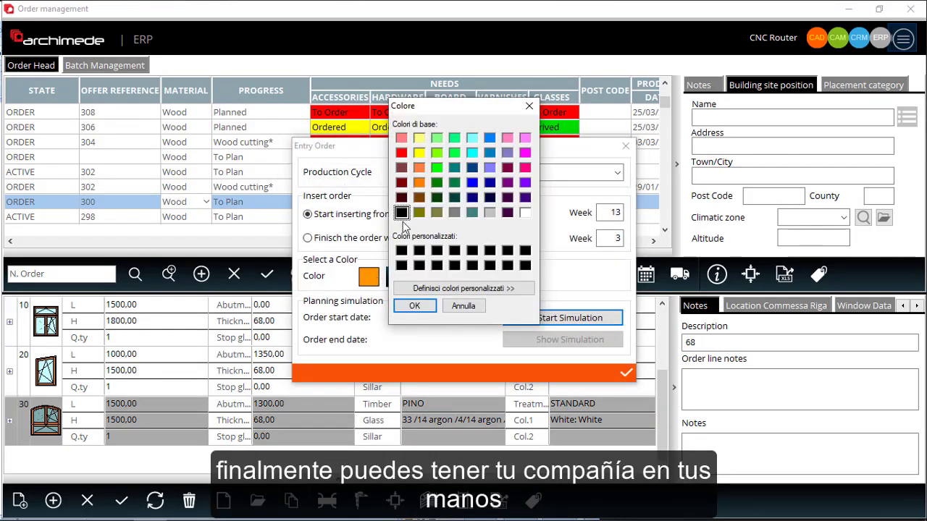
click(525, 169)
click(421, 307)
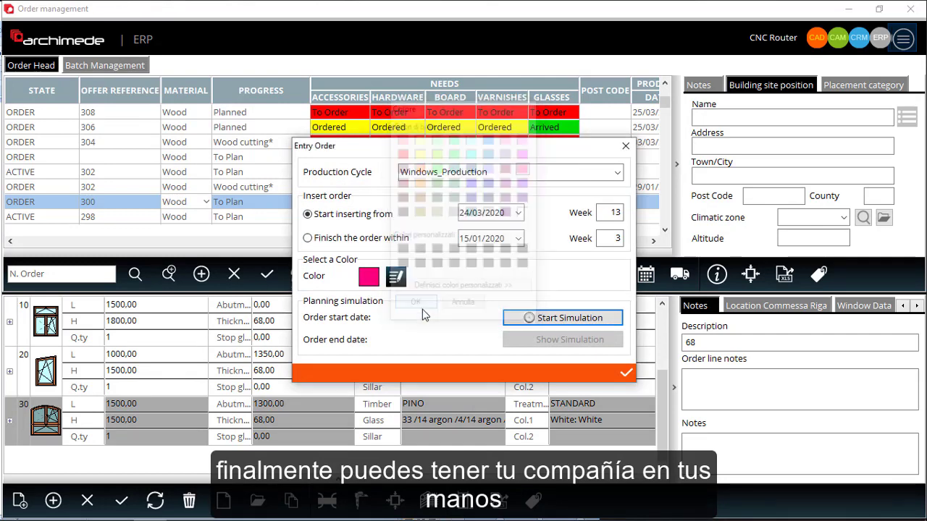
click(562, 319)
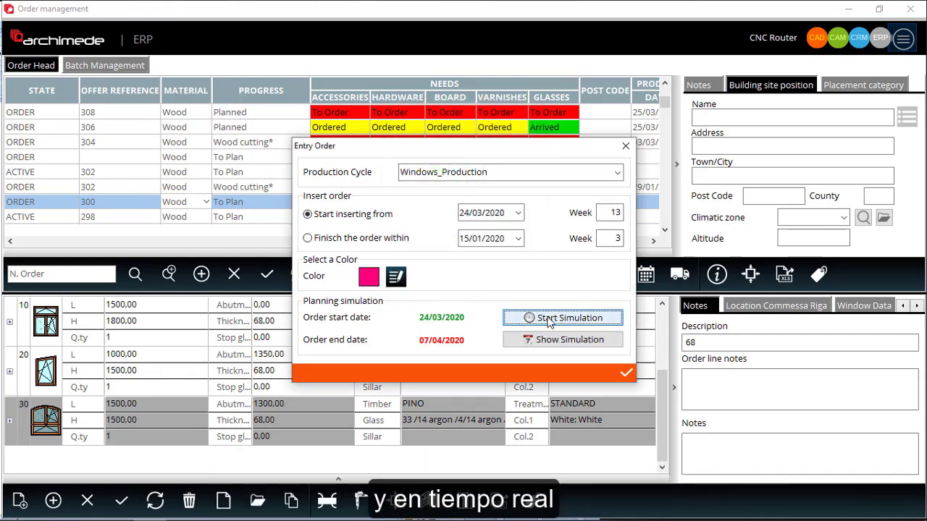
click(555, 340)
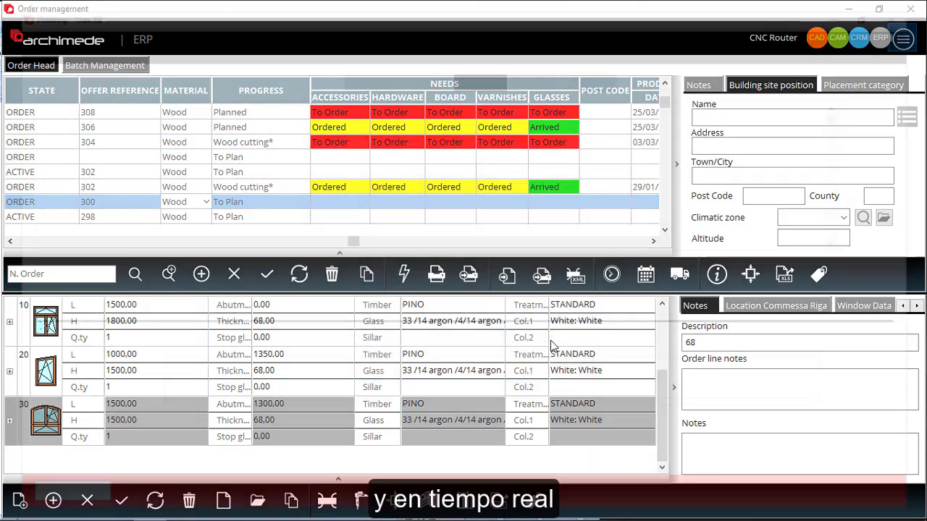
- Highlight the order that owns the red Base Paint block on Wednesday 8 in the weekly planning
right_click(451, 226)
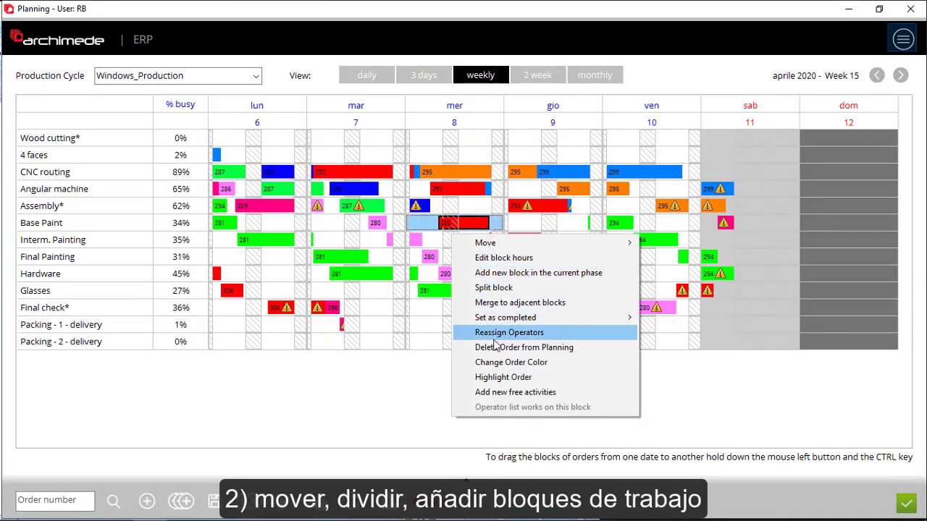
click(506, 378)
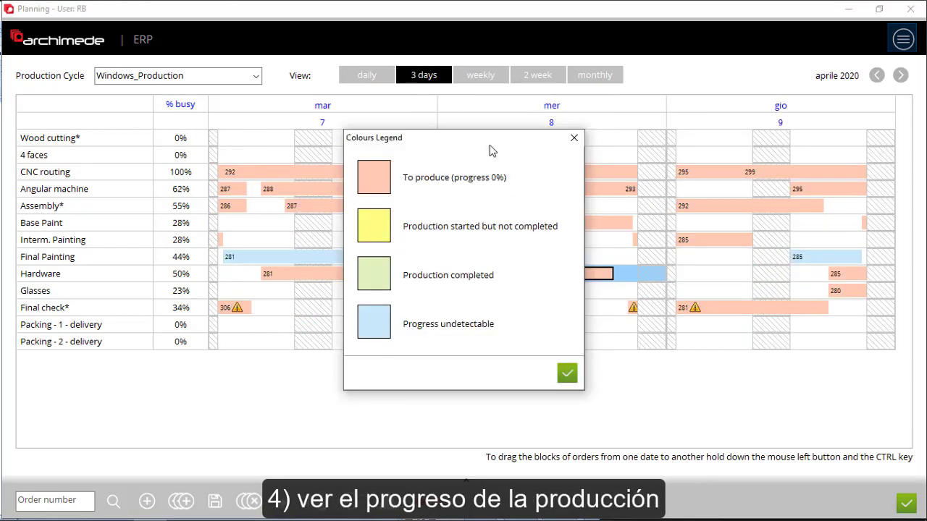
- Move the production progress colours legend aside to examine the planning chart, and close the legend
drag(491, 149, 138, 188)
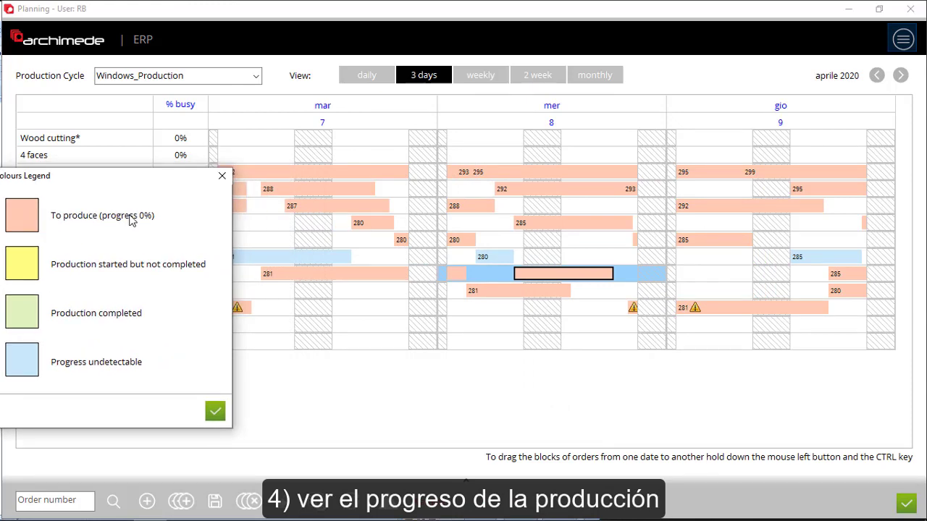
click(221, 176)
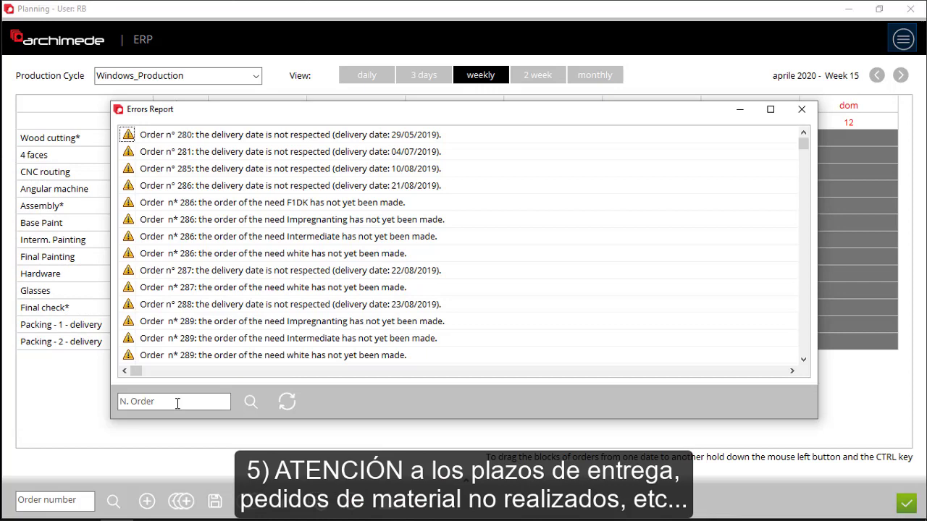
- Try the errors report's order number search, leaving the order number empty
click(177, 403)
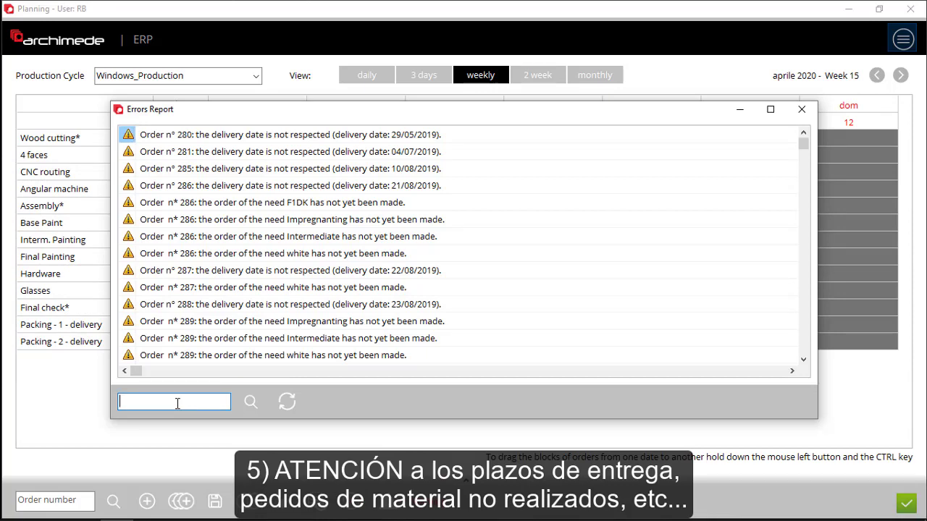
click(252, 404)
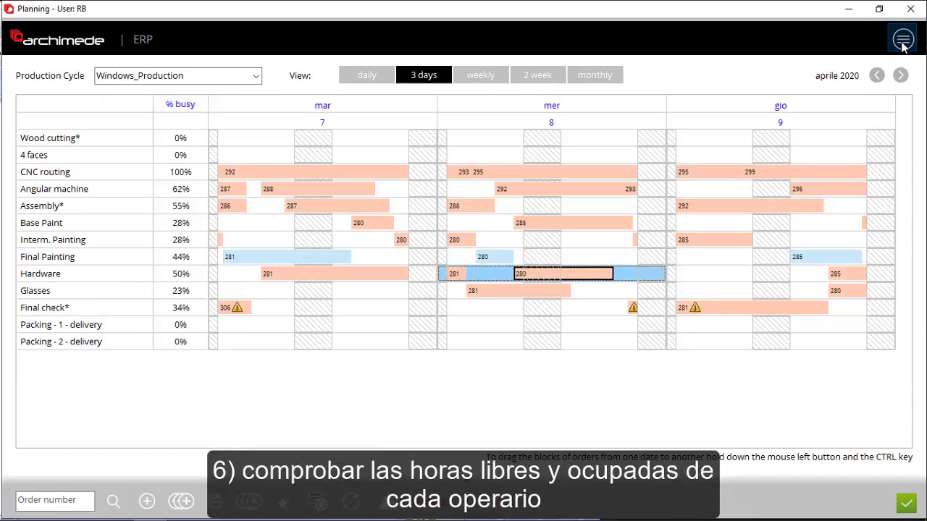
- Open the operators view and review the free and employed hours of the first four operators on 06/04/2020
click(902, 42)
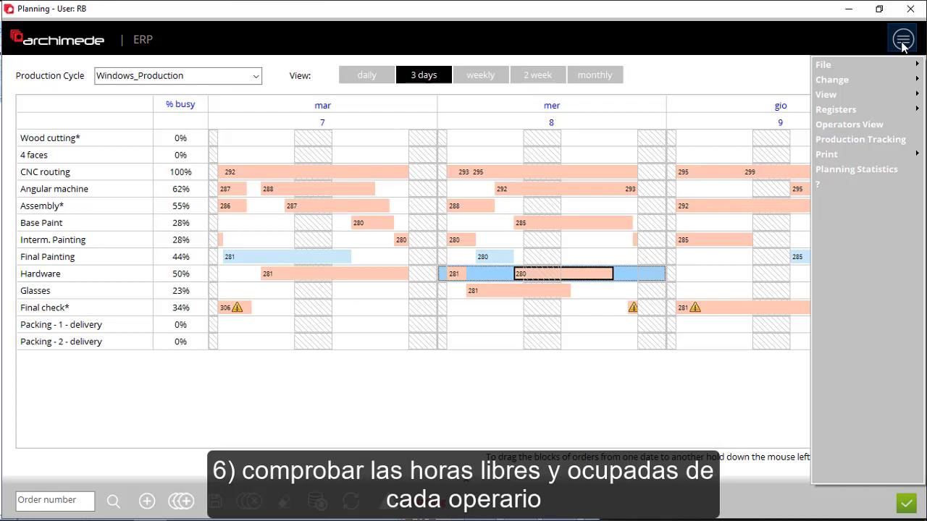
click(876, 125)
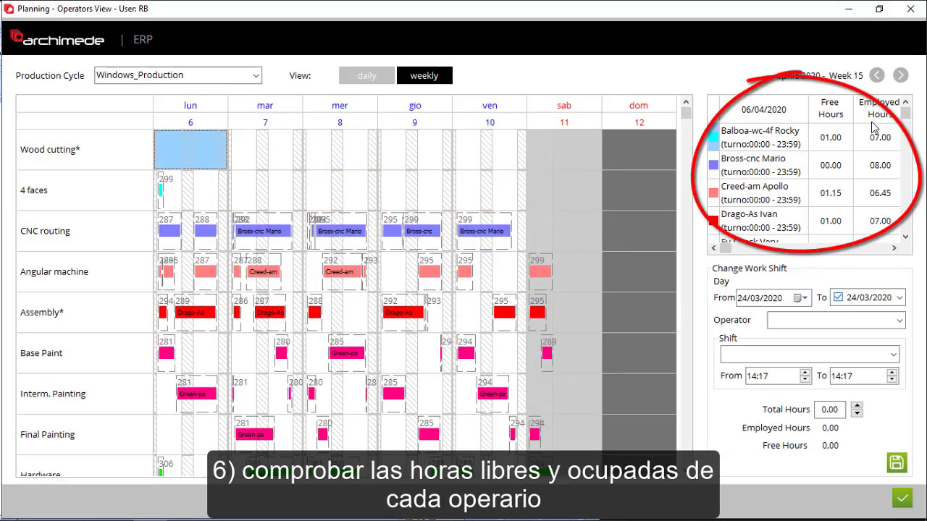
click(772, 144)
click(773, 164)
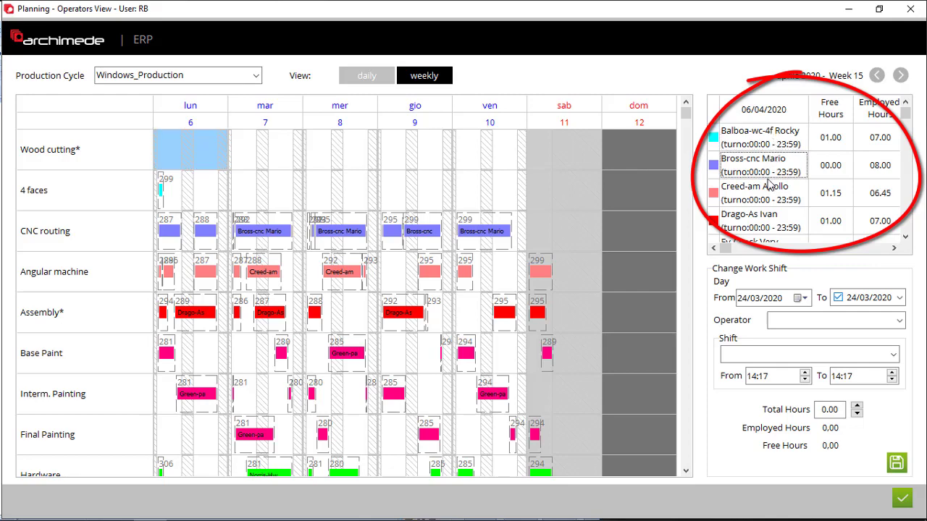
click(771, 189)
click(770, 226)
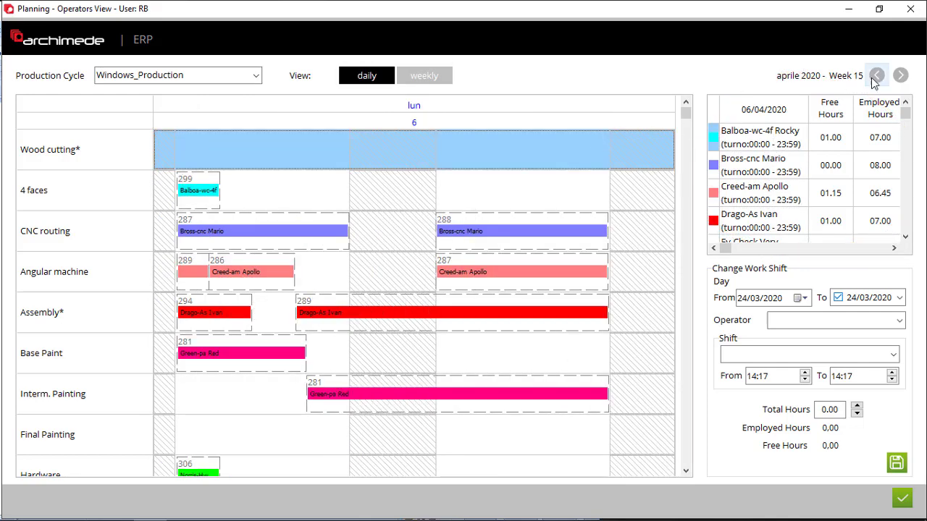
- Advance the daily operators view three days from Monday 6 April to check the operators' hours and assignments
click(901, 76)
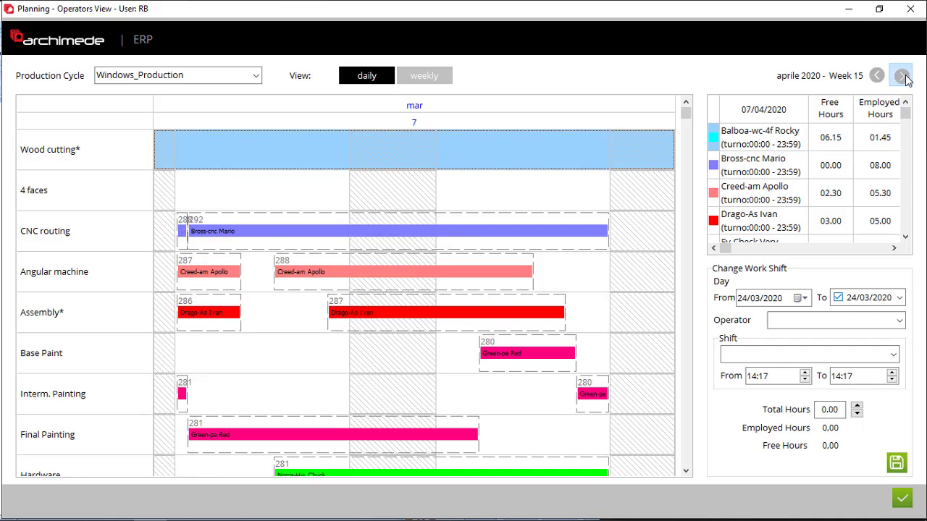
click(901, 77)
click(902, 76)
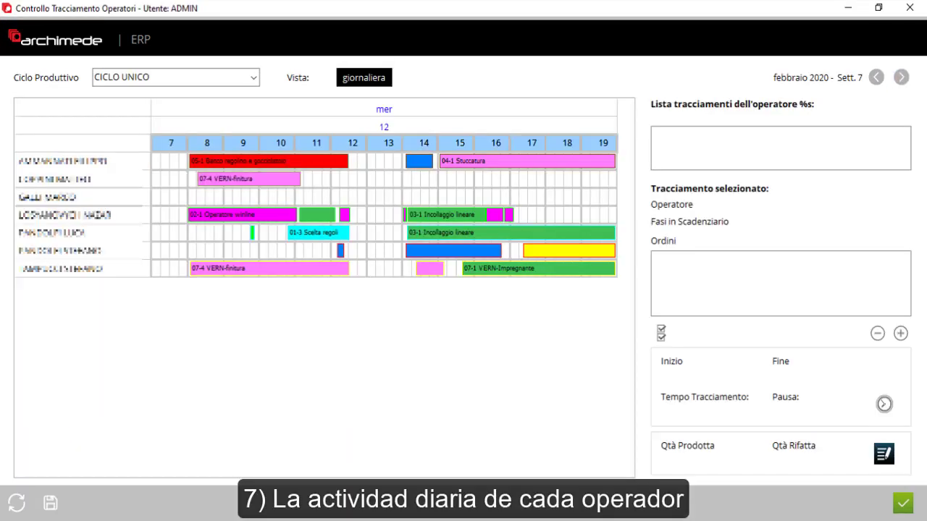
- Select the first operator's red morning block in the daily operator tracking chart for Wednesday 12 February
click(268, 161)
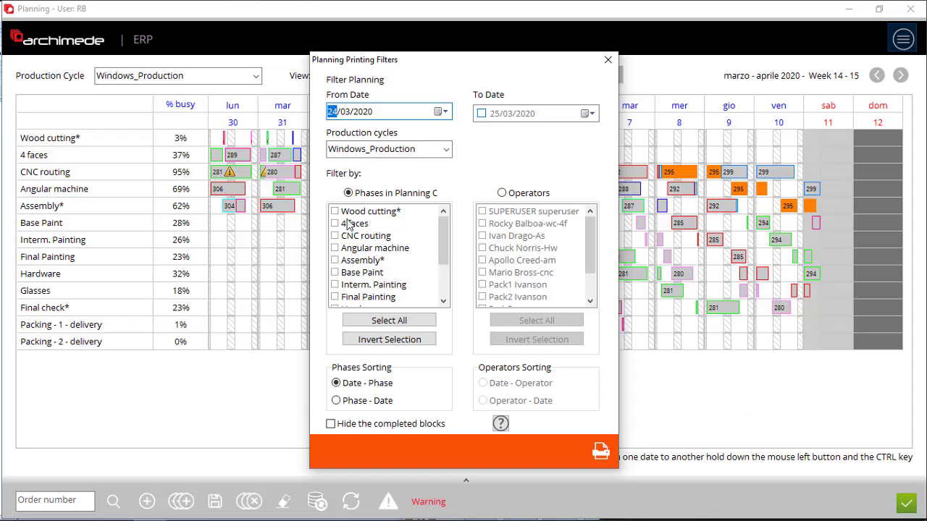
- Include the Wood cutting, 4 faces and CNC routing phases in the planning printing filters
click(353, 212)
click(354, 224)
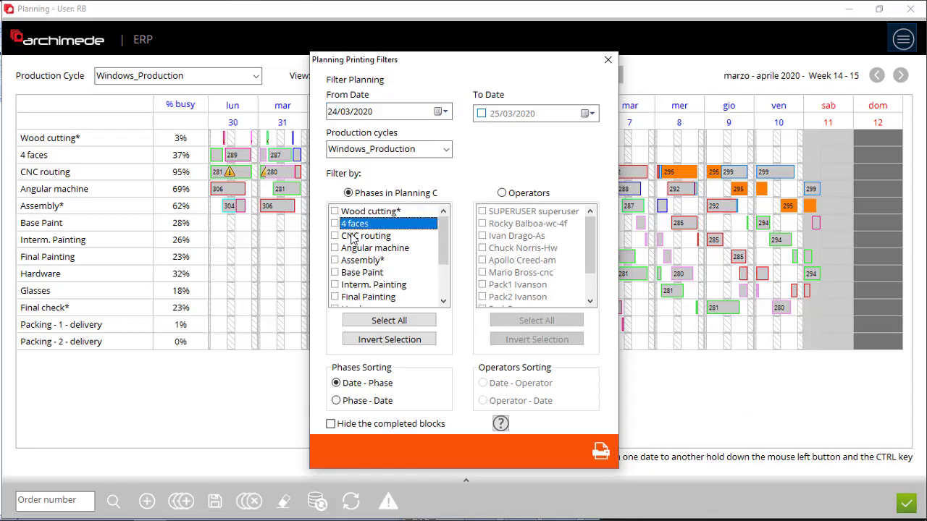
click(353, 236)
click(335, 236)
click(336, 224)
click(336, 211)
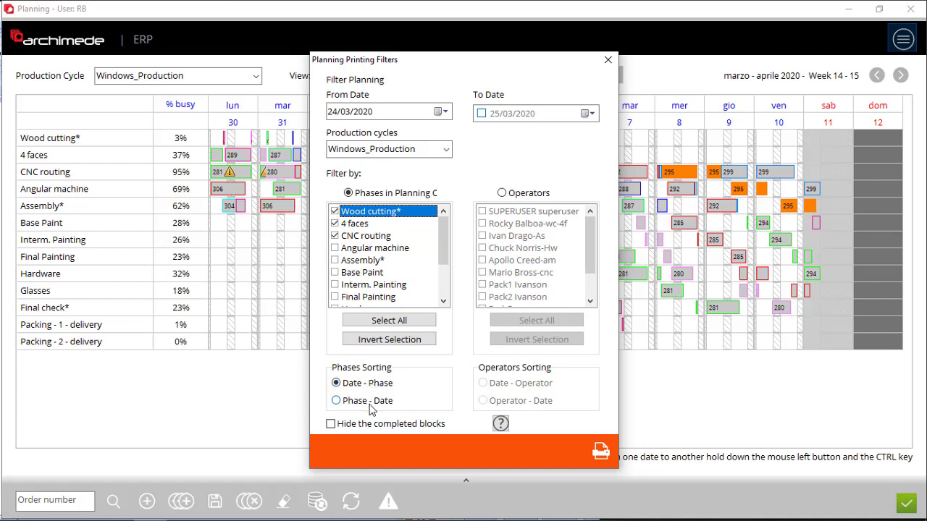
- Preview the PlannedTime_Date_Phase report for the chosen phases, and close the preview
click(601, 452)
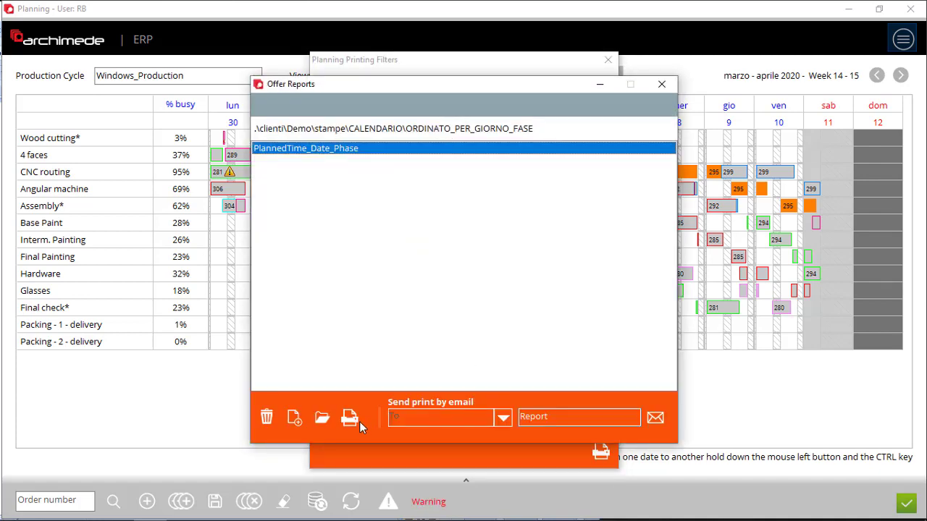
click(350, 418)
click(365, 25)
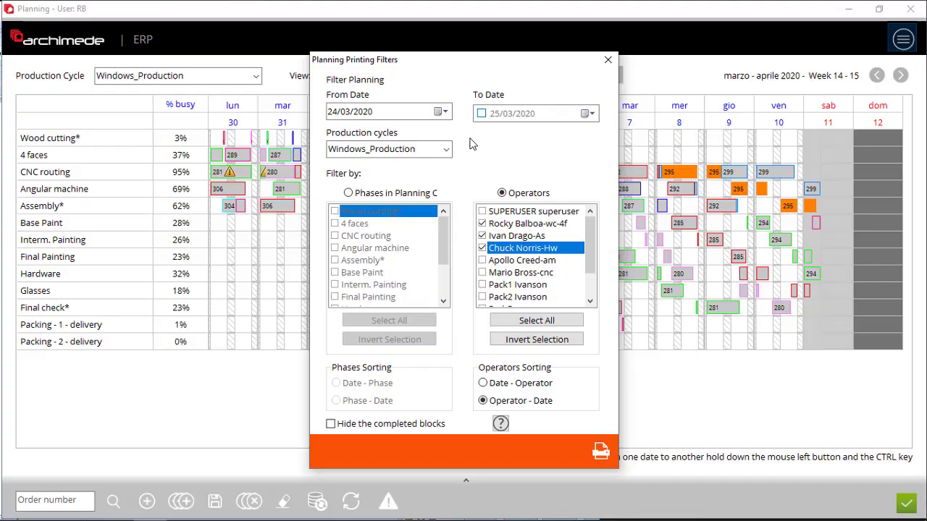
- Enable the end date in the operator-based planning printing filters and set it to 28/03/2020
click(481, 113)
click(584, 114)
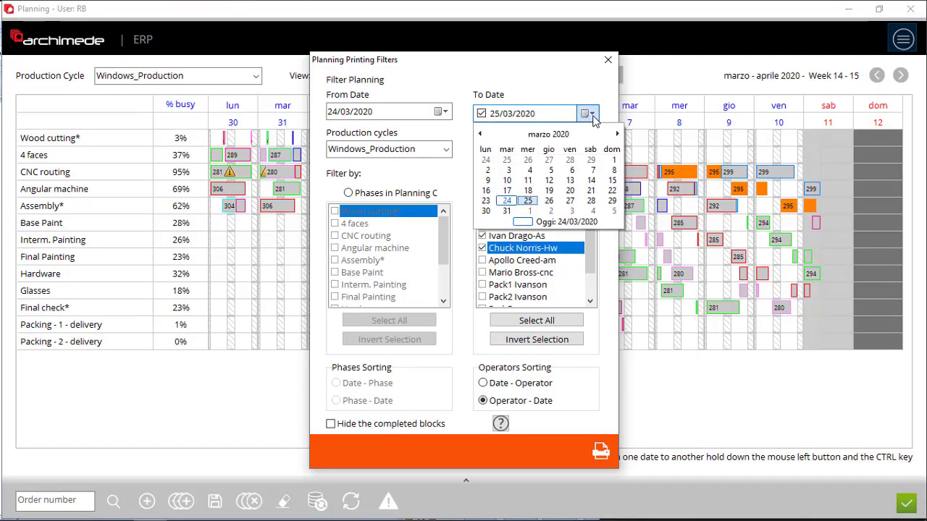
click(590, 205)
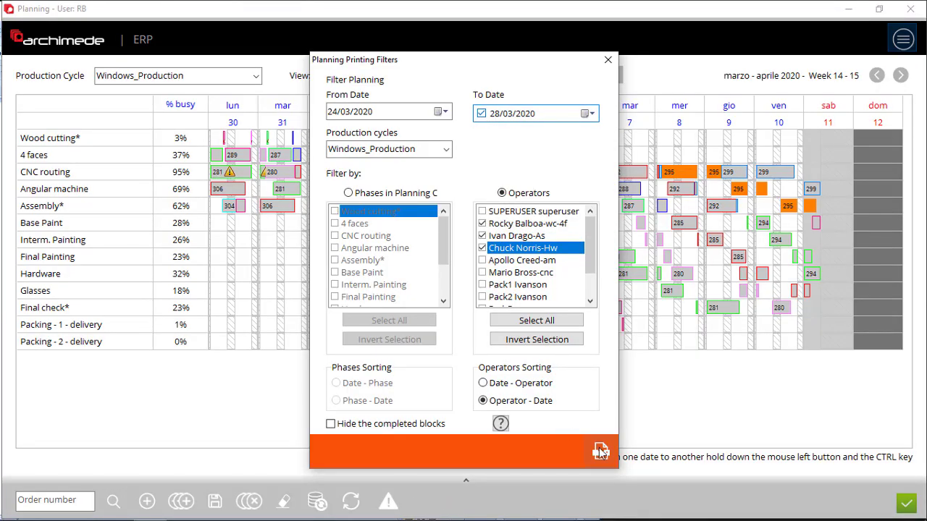
- Preview and close the Comparative_Planned_Real_Time report for the selected operators, and open Comparative_Planned_Real_Time_da_10_01_19
click(600, 451)
double_click(371, 148)
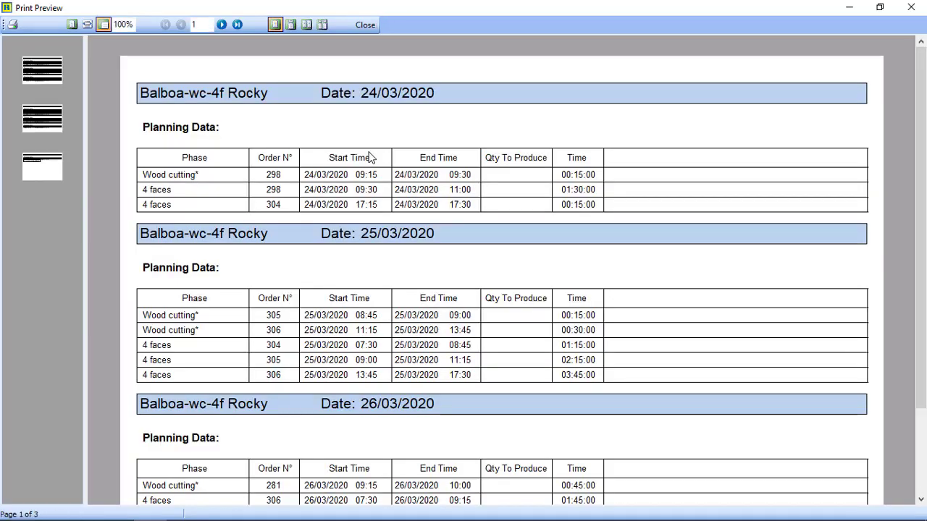
scroll(382, 177, down, 3)
click(365, 25)
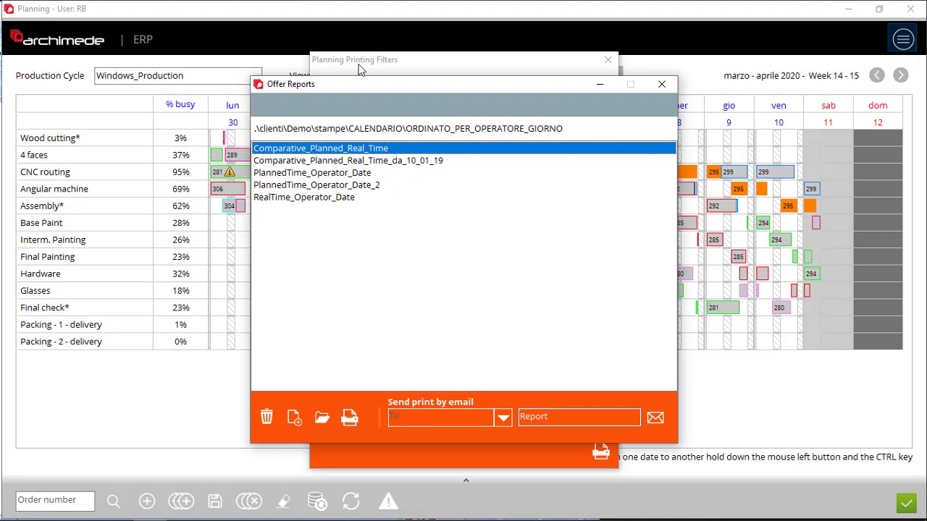
double_click(310, 158)
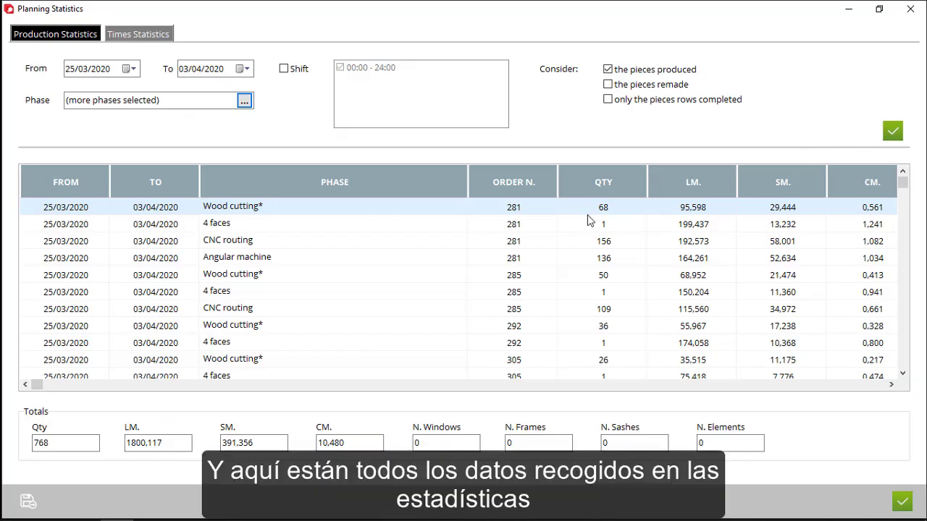
- Review the production statistics rows from the Angular machine phase of order 281 downwards
click(345, 263)
key(Down)
key(Down)
key(Down)
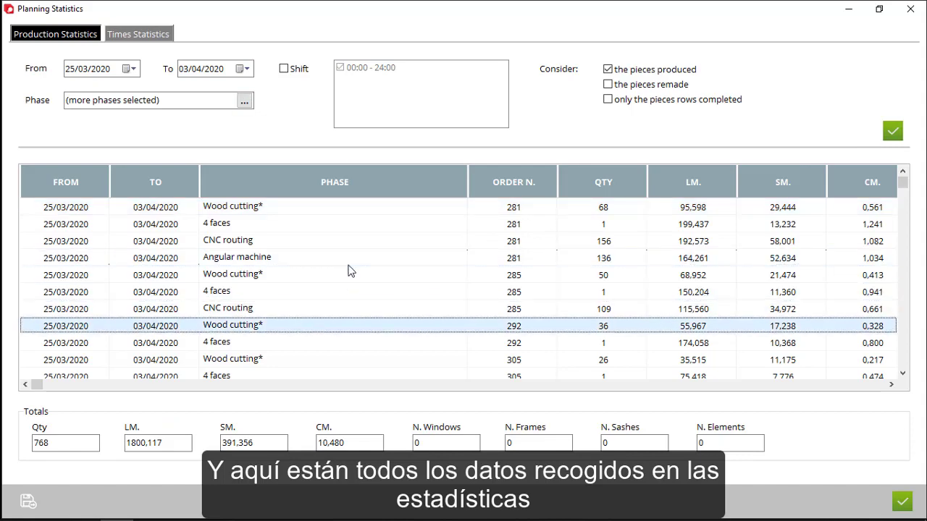
key(Down)
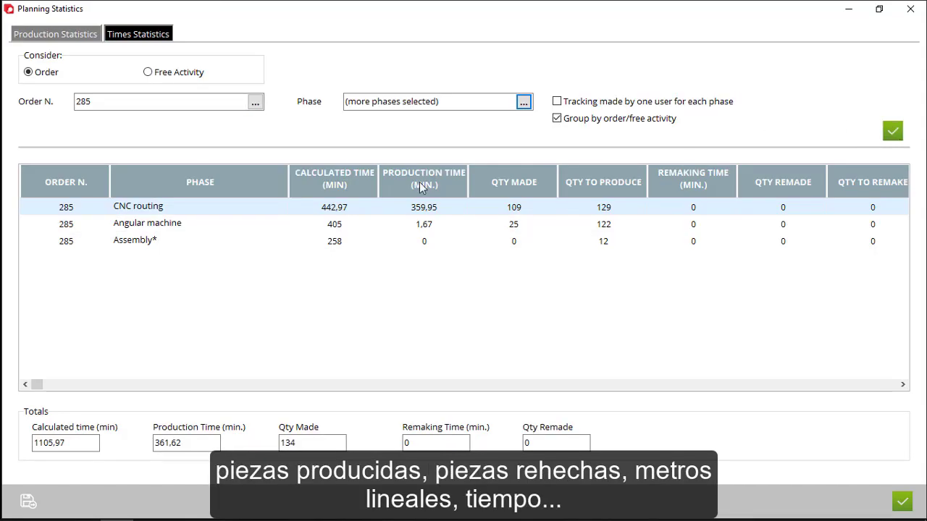
- Review the Angular machine and Assembly rows of order 285 in the times statistics
click(209, 229)
click(210, 243)
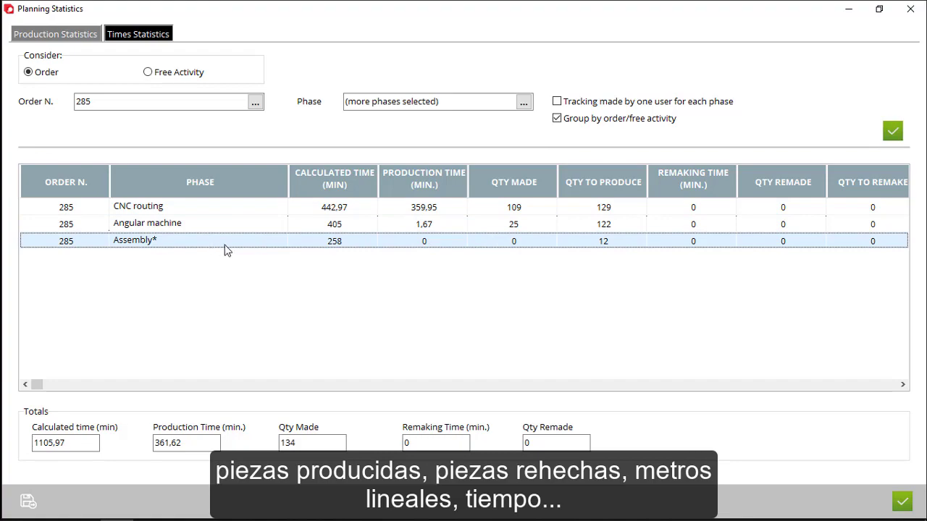